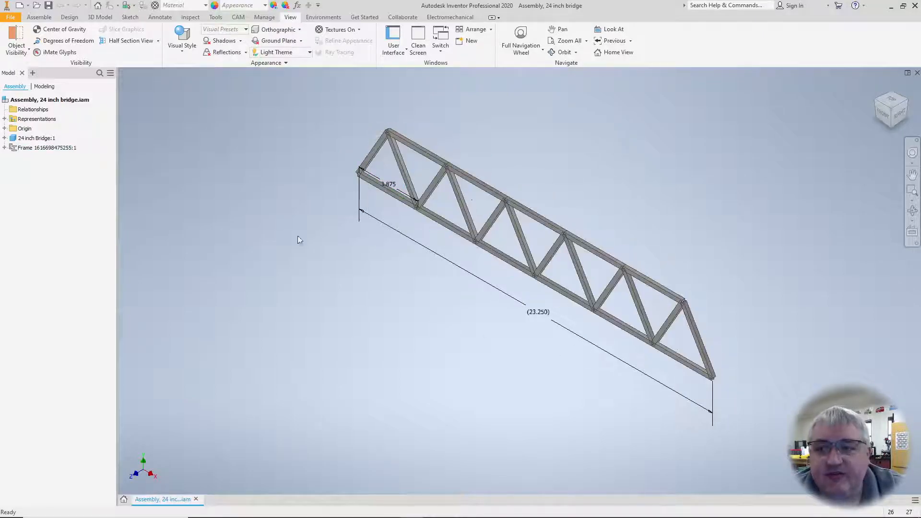
Open all 23 ANSI 1/4x3/16 members of the bridge frame for editing with Frame Generator
left_click(4, 148)
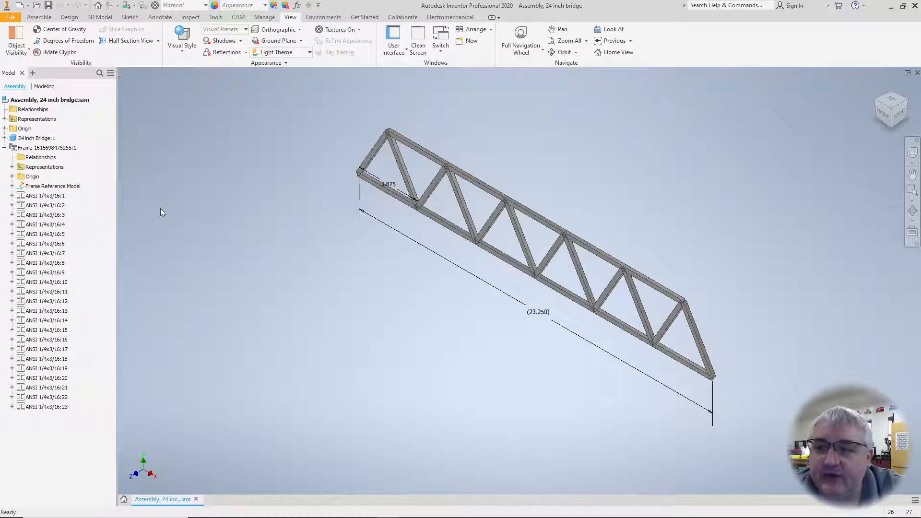
left_click(46, 197)
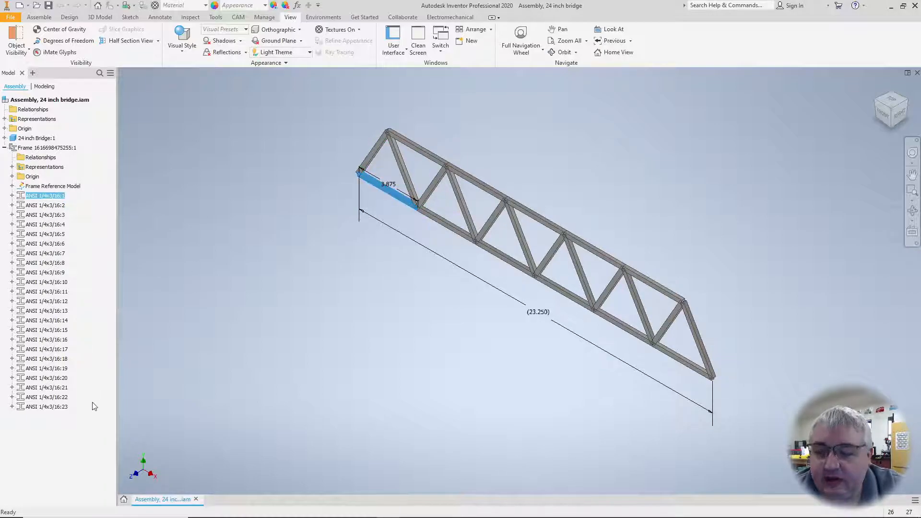
left_click(52, 407, "shift")
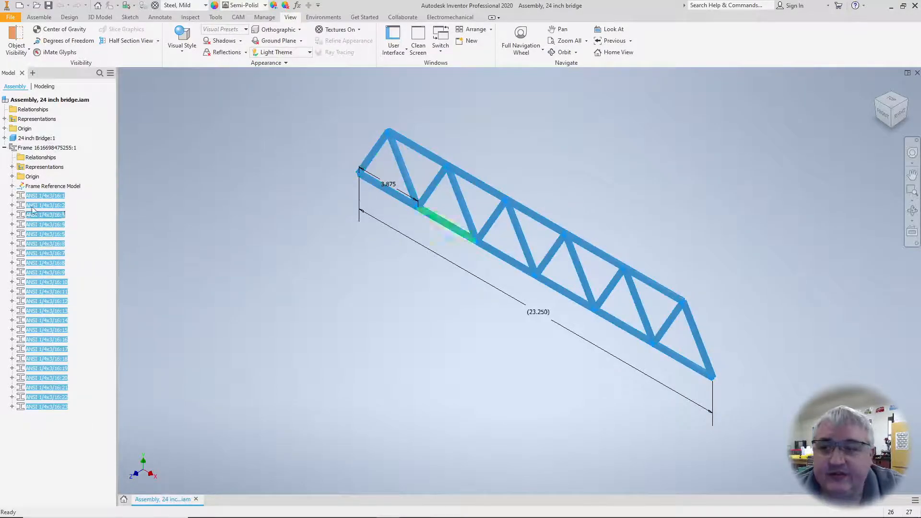
right_click(43, 198)
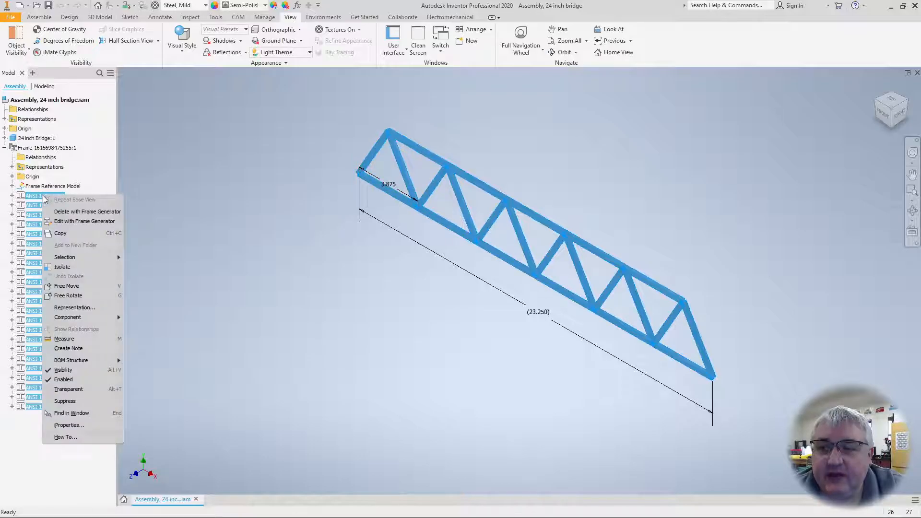
left_click(77, 221)
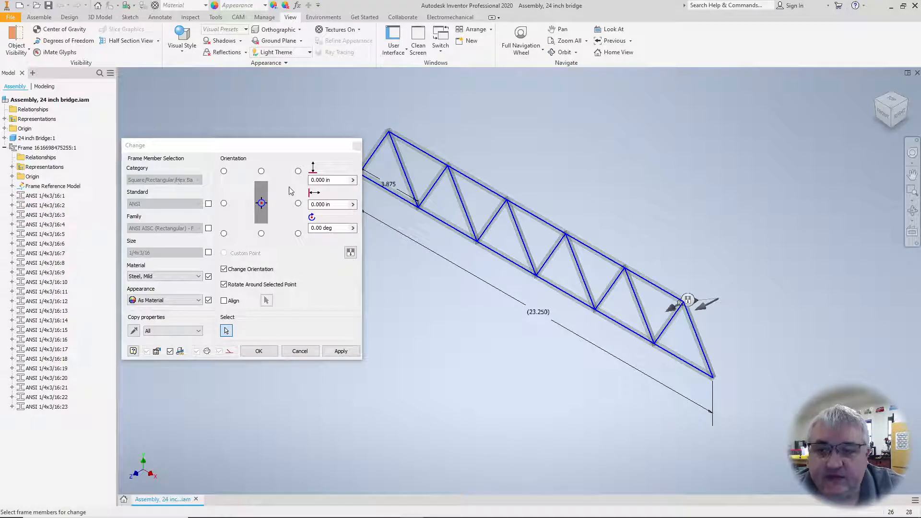
Set the orientation point of all selected frame members to the upper-left corner of their cross-section
middle_click_drag(472, 255, 520, 251)
scroll(485, 258, "up", 1)
scroll(485, 258, "down", 3)
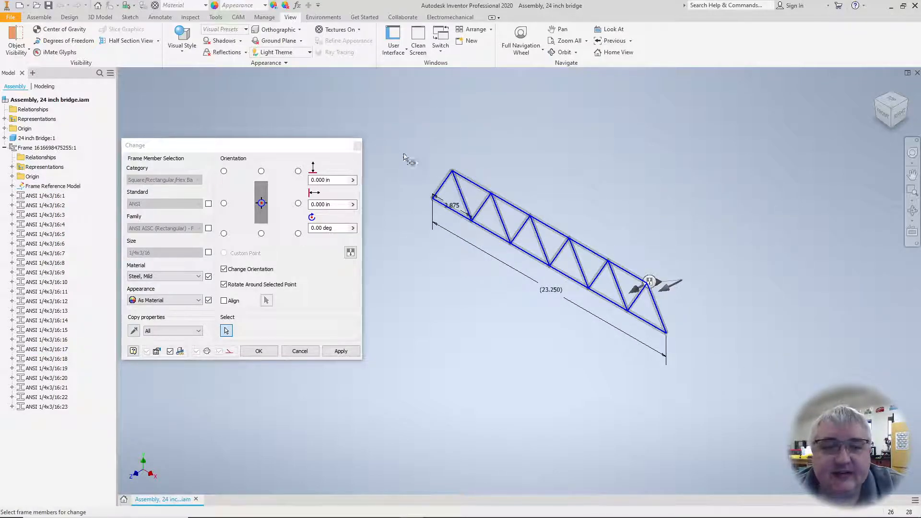
left_click_drag(814, 138, 403, 363)
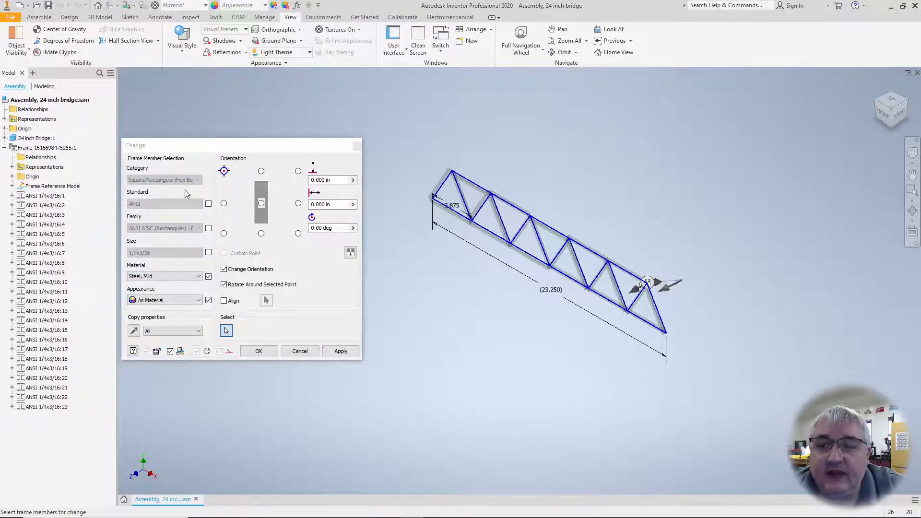
Enable changing the members' size and family, and set the family to ANSI AISC (Square) - Flat Bar Steel
left_click(209, 253)
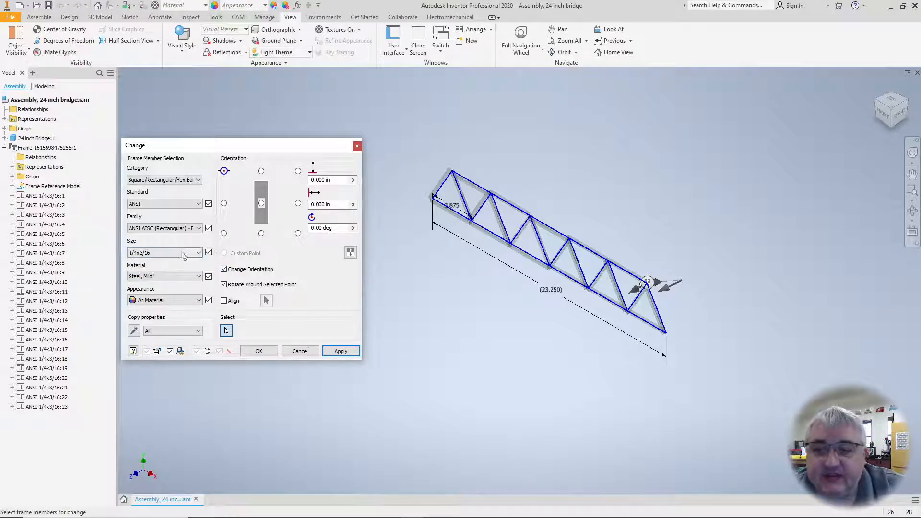
left_click(194, 230)
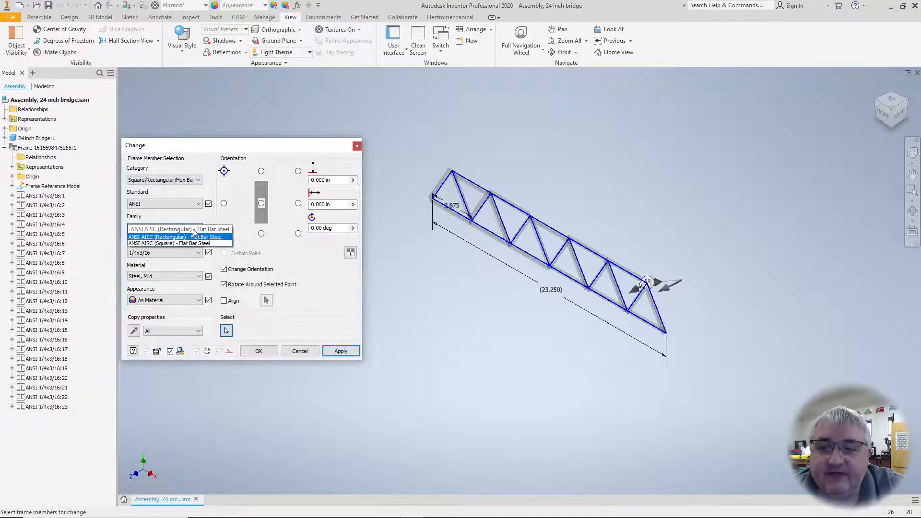
left_click(190, 225)
left_click(160, 230)
left_click(192, 214)
left_click(199, 205)
left_click(199, 205)
left_click(192, 231)
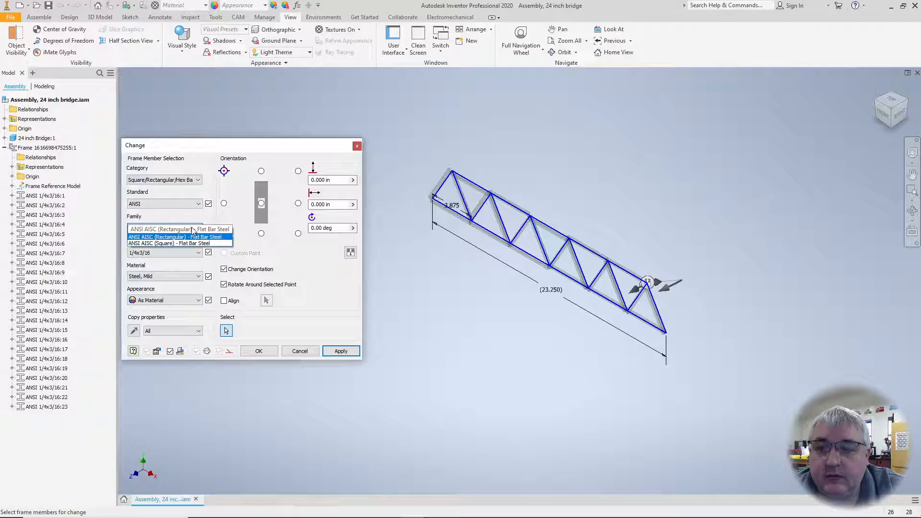
left_click(185, 244)
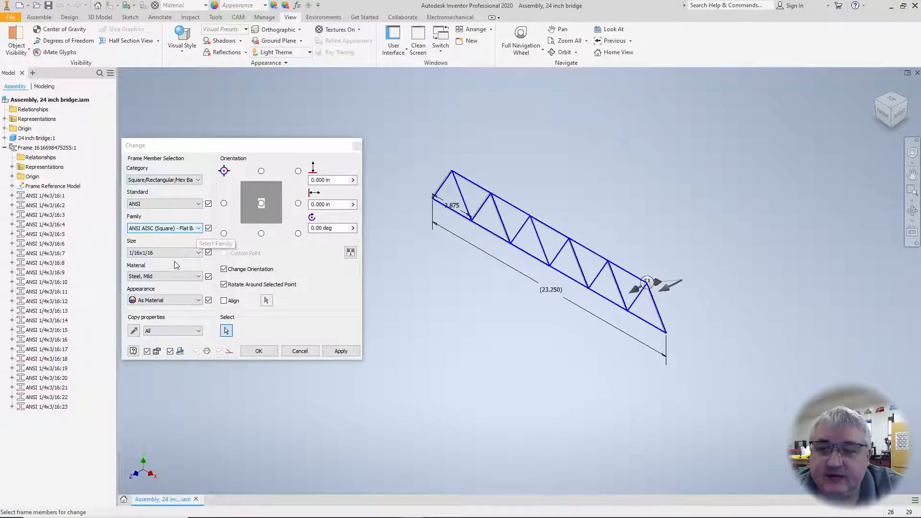
Set the member size to 3/16x3/16, apply the change with the proposed file names, and finish editing the frame members
left_click(198, 253)
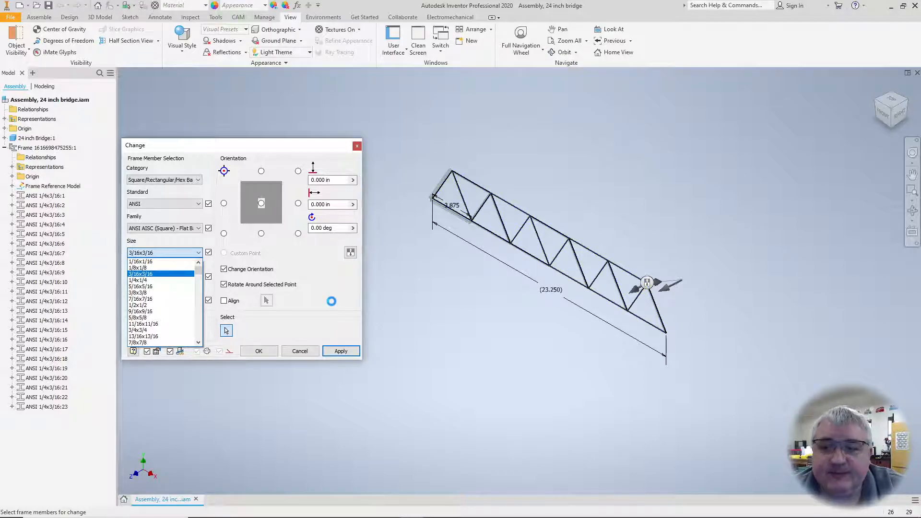
left_click(332, 304)
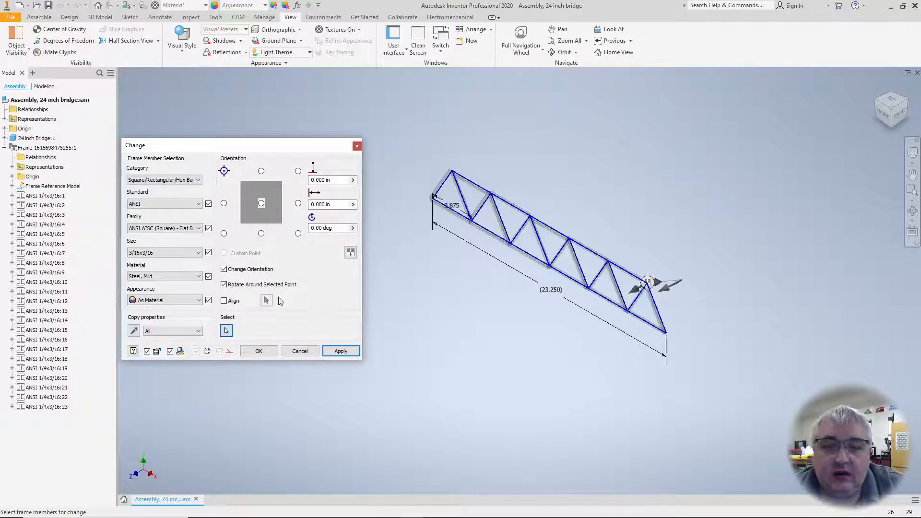
left_click(338, 352)
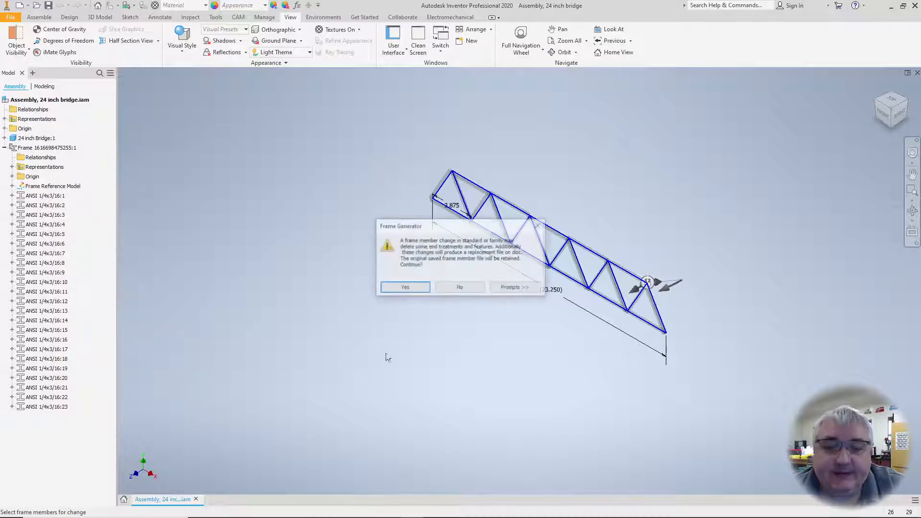
left_click(405, 288)
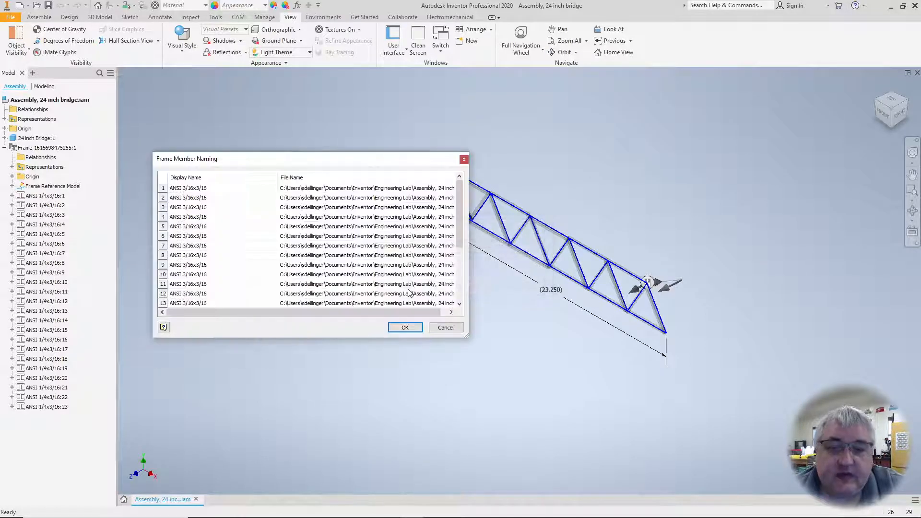
left_click(389, 329)
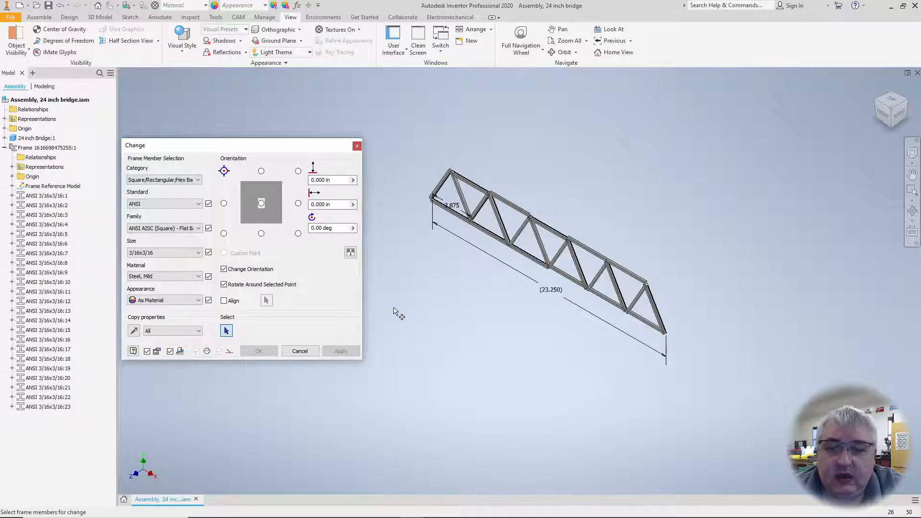
scroll(497, 216, "up", 2)
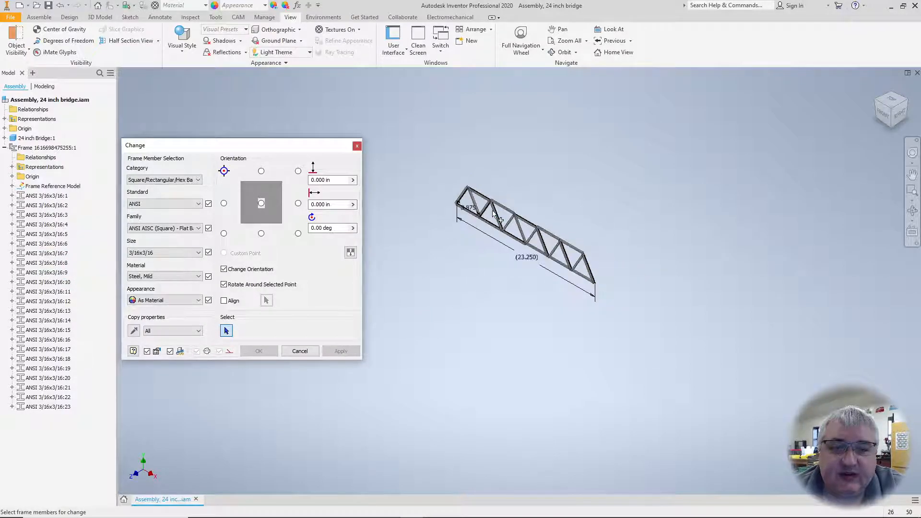
scroll(493, 211, "down", 3)
scroll(491, 216, "down", 2)
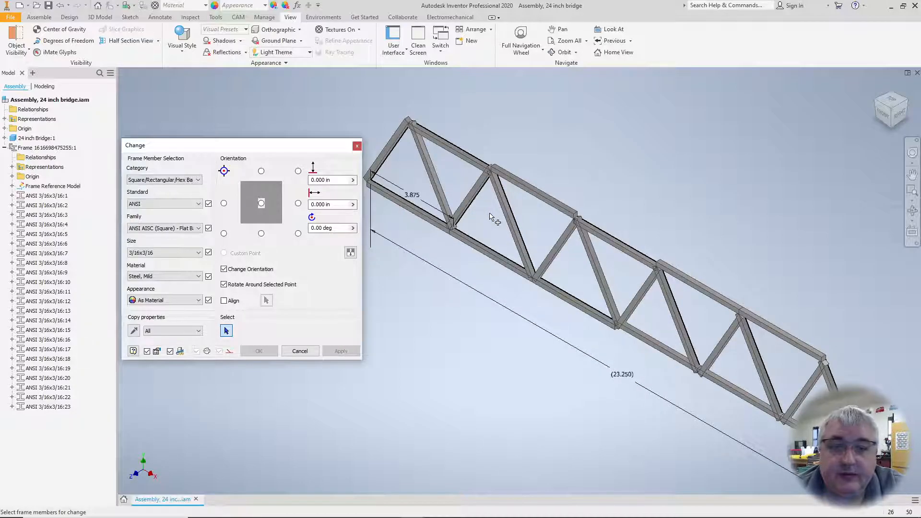
scroll(493, 218, "up", 2)
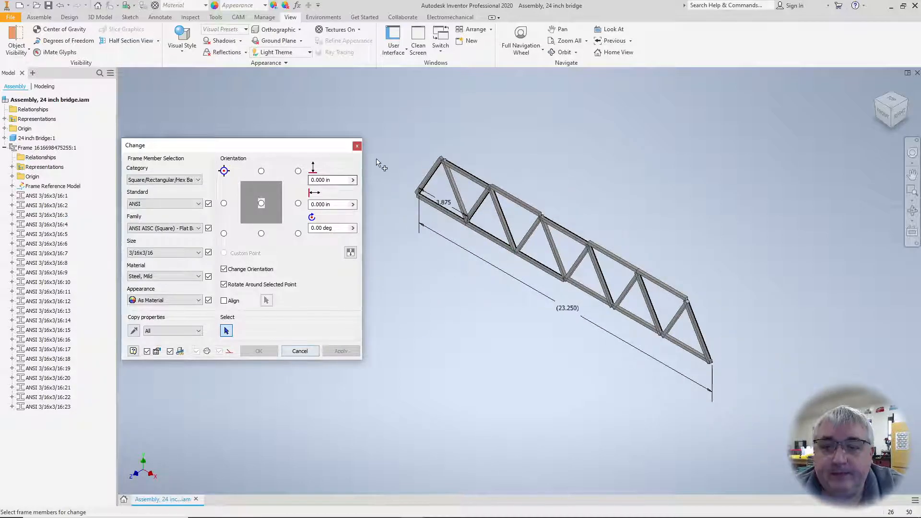
left_click(357, 146)
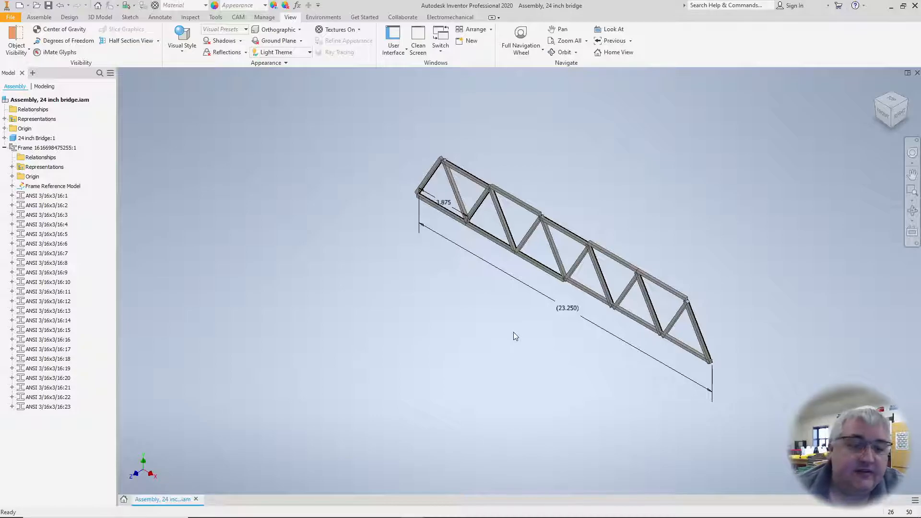
Examine how the resized square members meet at the joints along the truss's upper chord
middle_click_drag(512, 333, 462, 330)
left_click(419, 169)
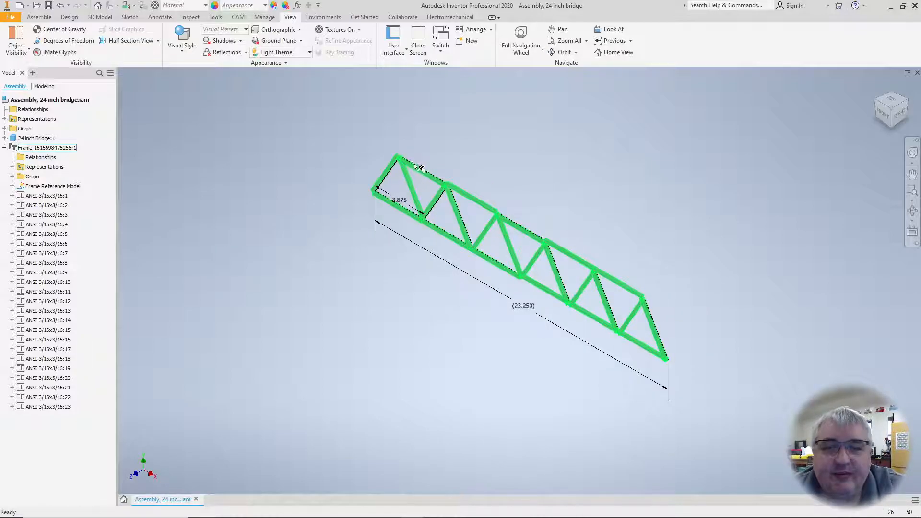
left_click(489, 202)
scroll(497, 216, "down", 5)
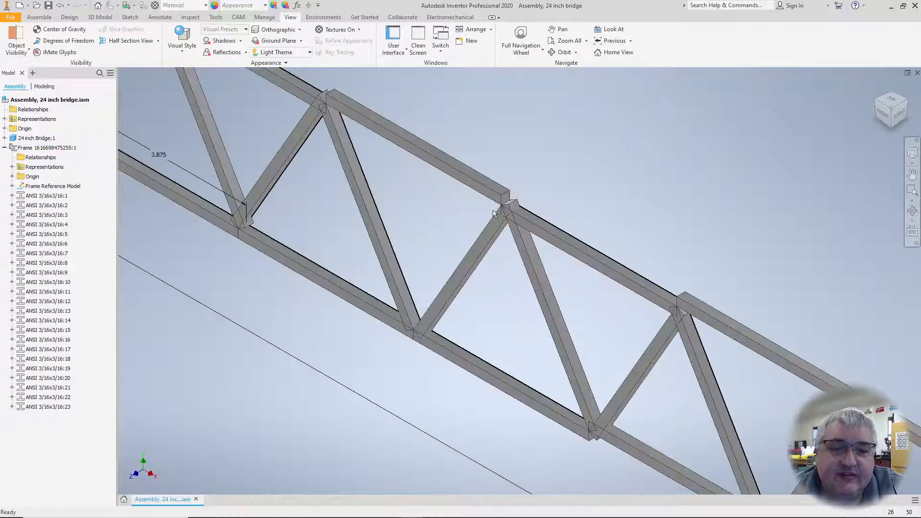
left_click(497, 216)
left_click(461, 216)
scroll(449, 246, "up", 6)
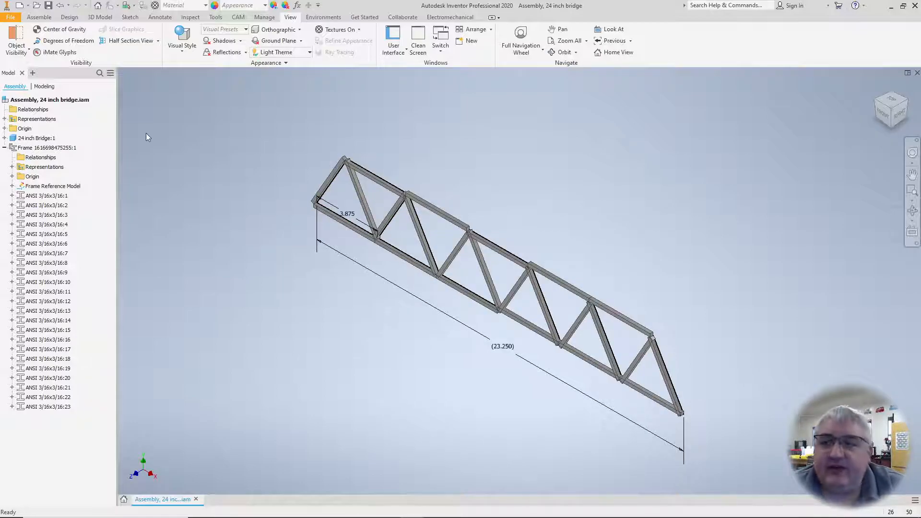
Create a new drawing file from the default drawing template
left_click(10, 18)
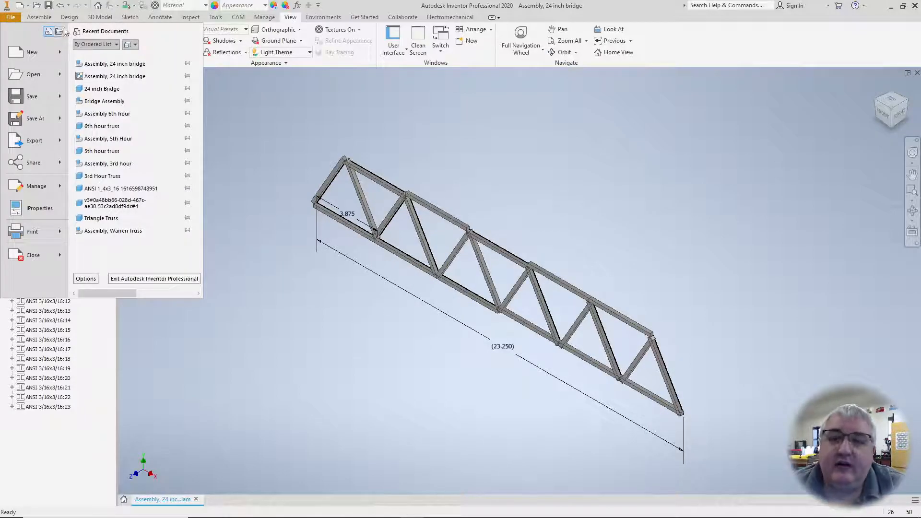
left_click(295, 157)
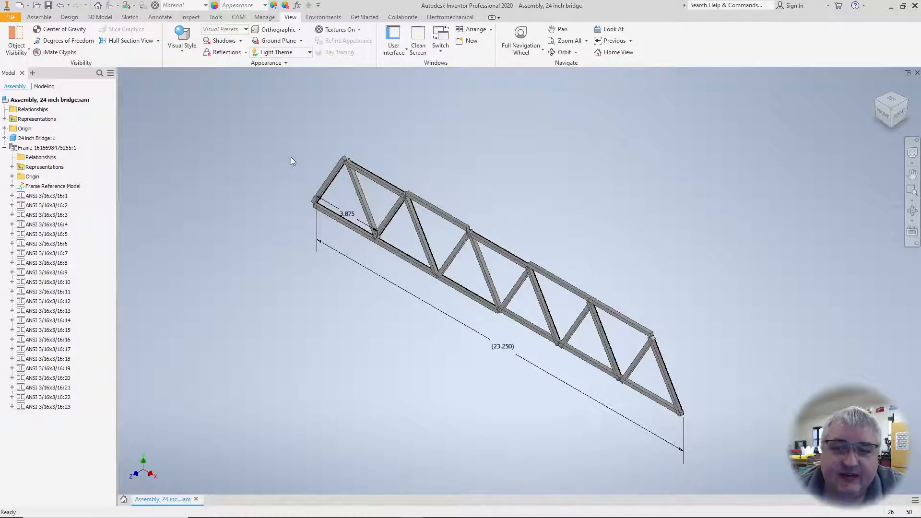
left_click(11, 17)
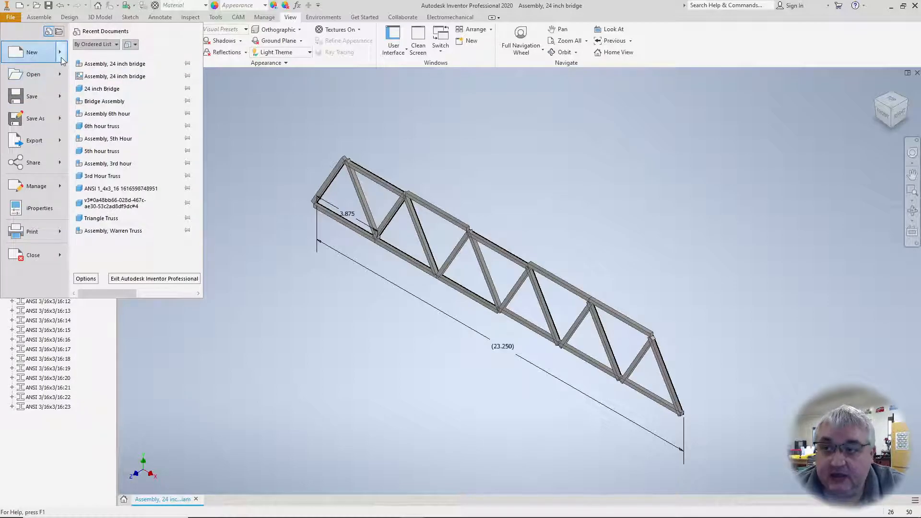
mouse_move(62, 56)
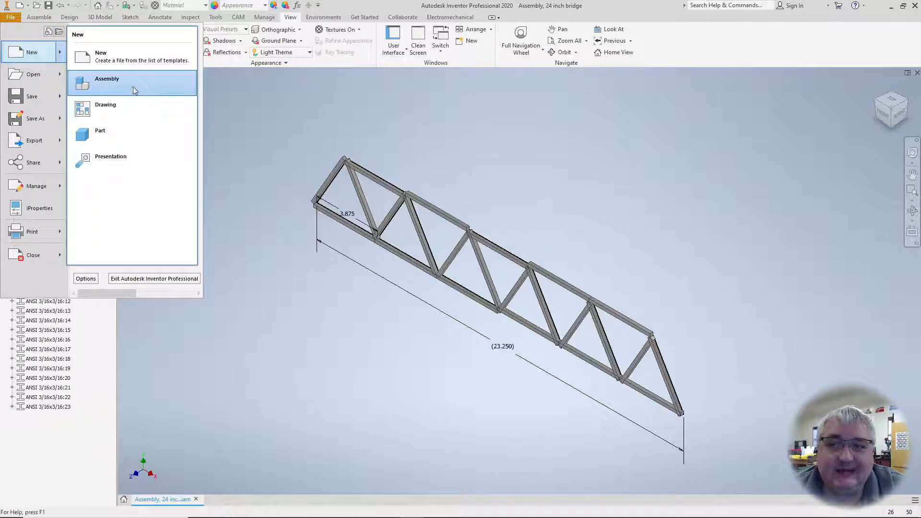
left_click(131, 109)
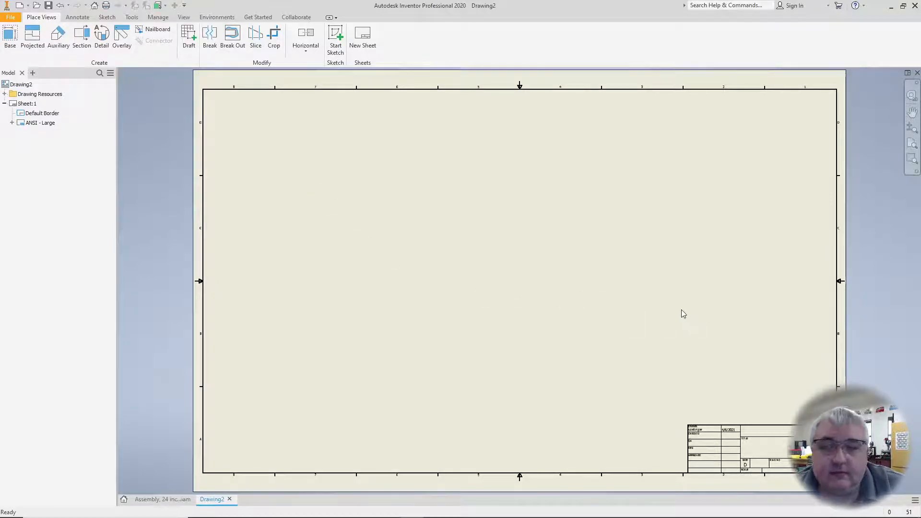
Return to the 24 inch bridge assembly and save it together with all its dependent files
left_click(161, 500)
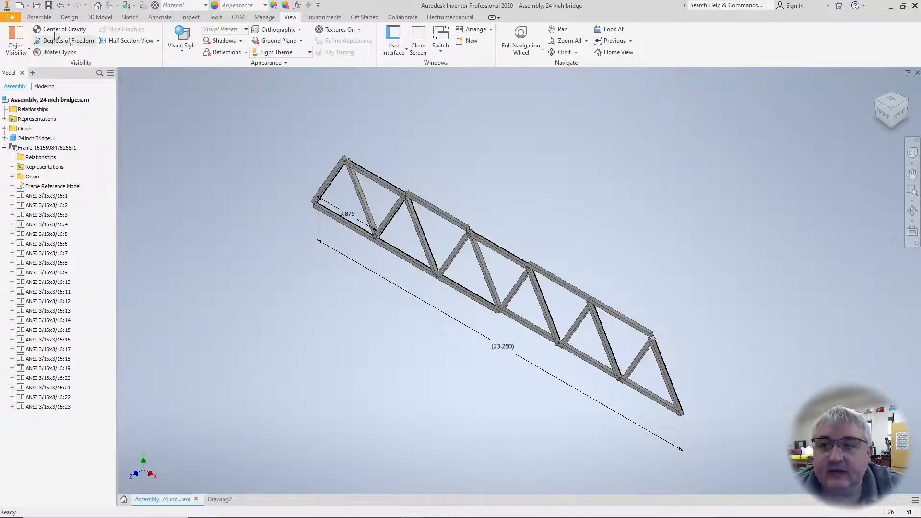
left_click(48, 5)
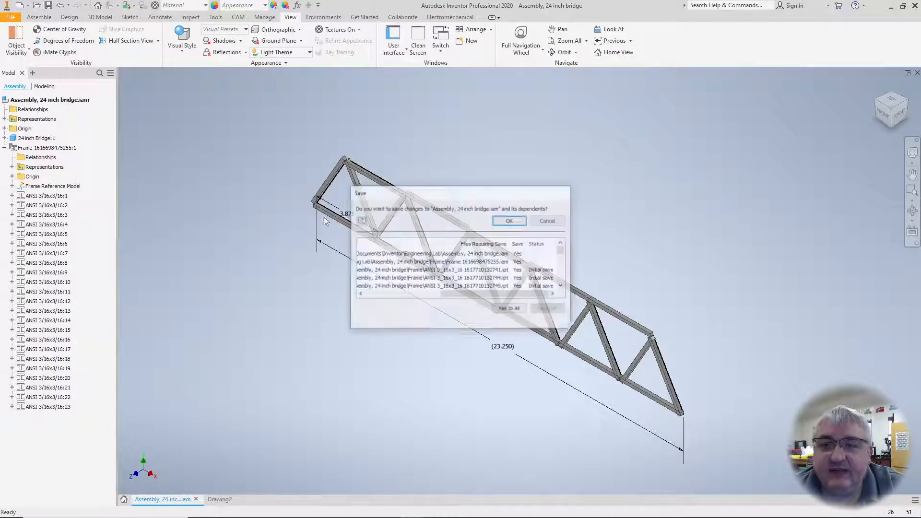
left_click(514, 313)
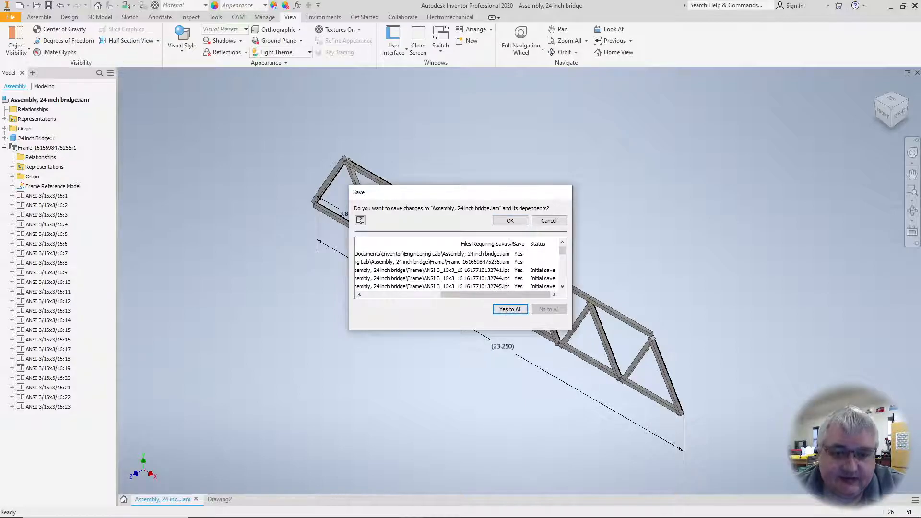
left_click(510, 223)
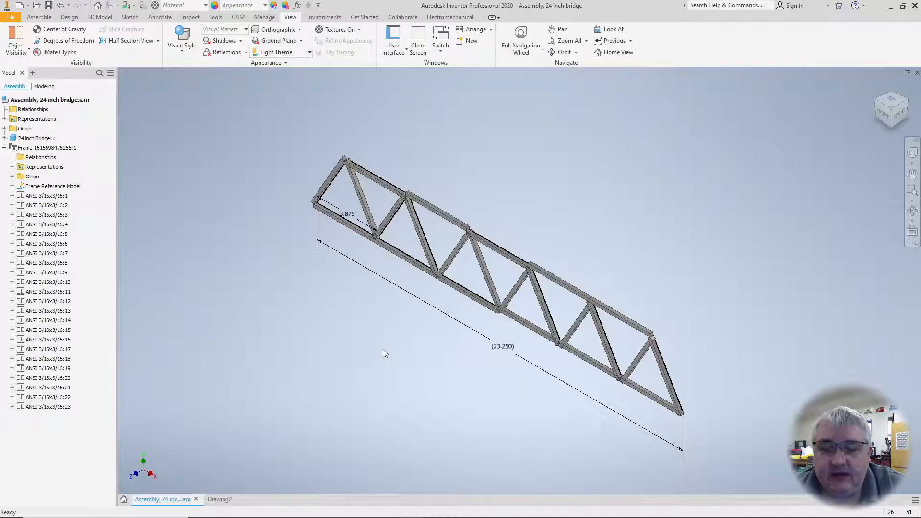
Place a front base view of the 24 inch bridge assembly at 1:1 scale and move it to the middle of the drawing sheet
left_click(219, 499)
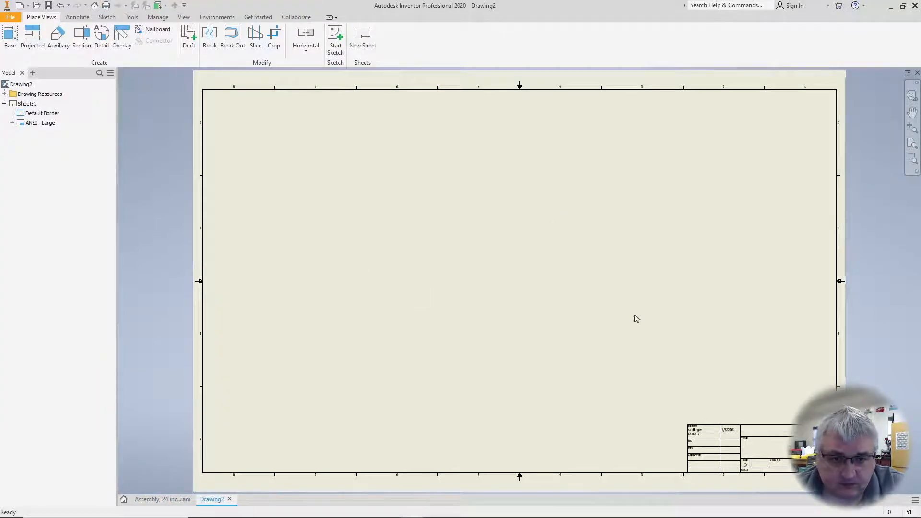
left_click(10, 36)
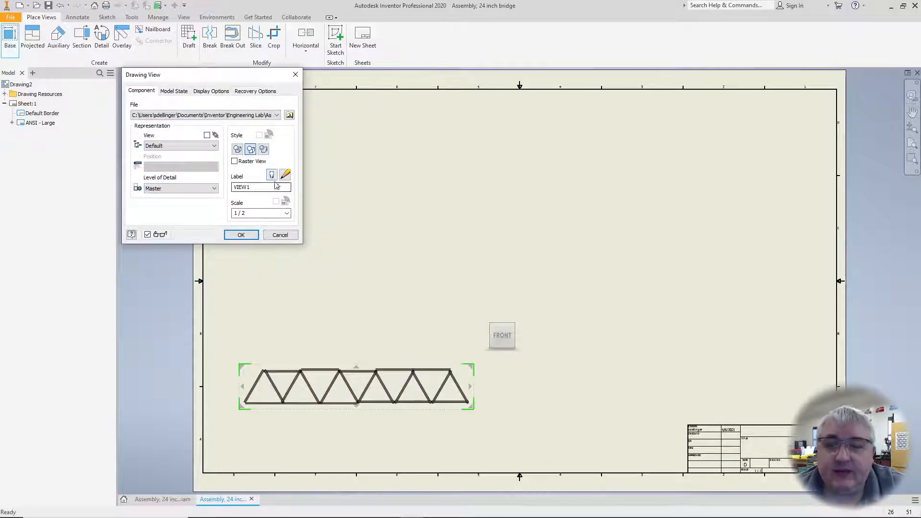
left_click(286, 213)
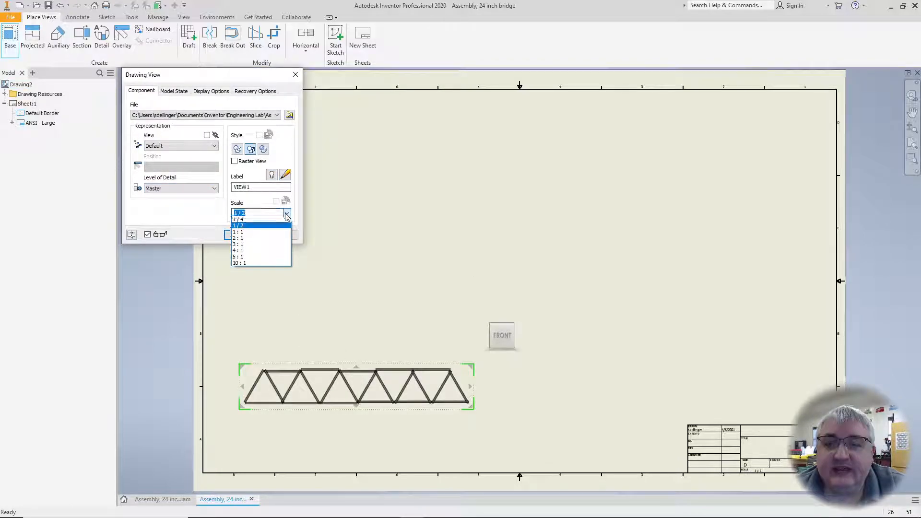
left_click(248, 235)
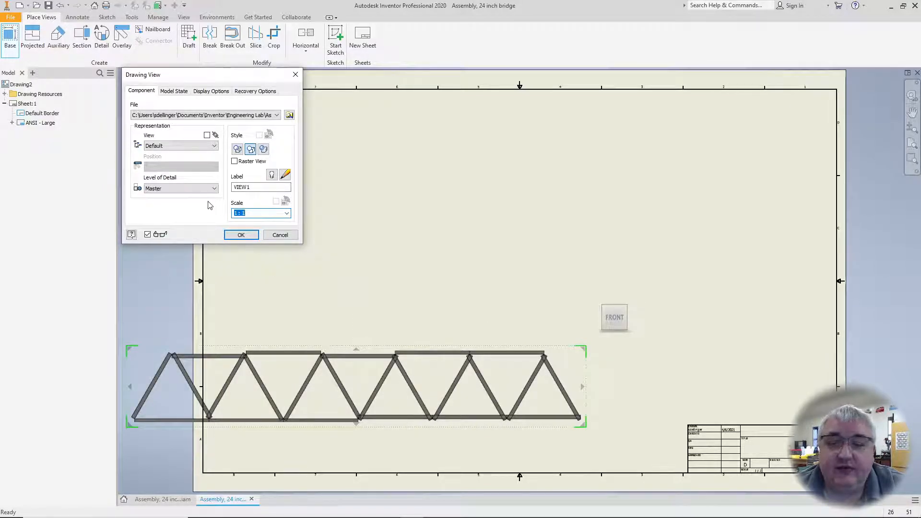
left_click(241, 235)
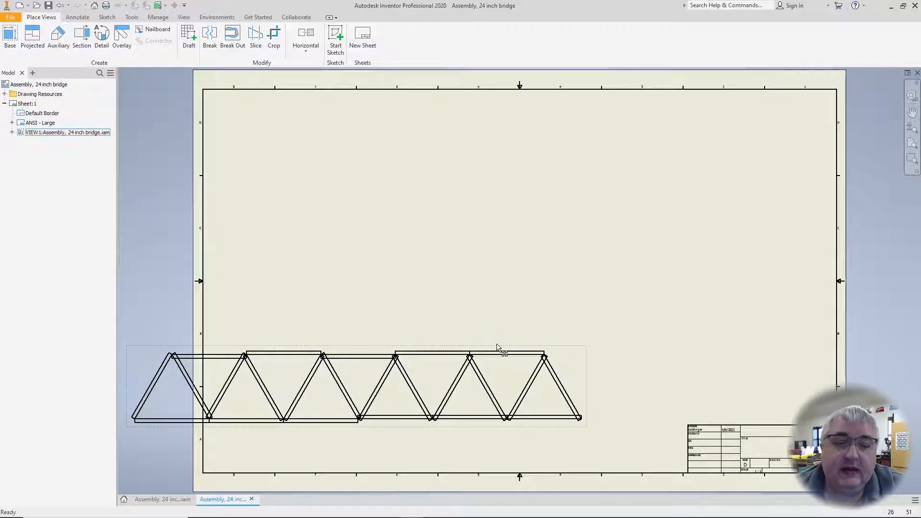
left_click_drag(656, 231, 656, 231)
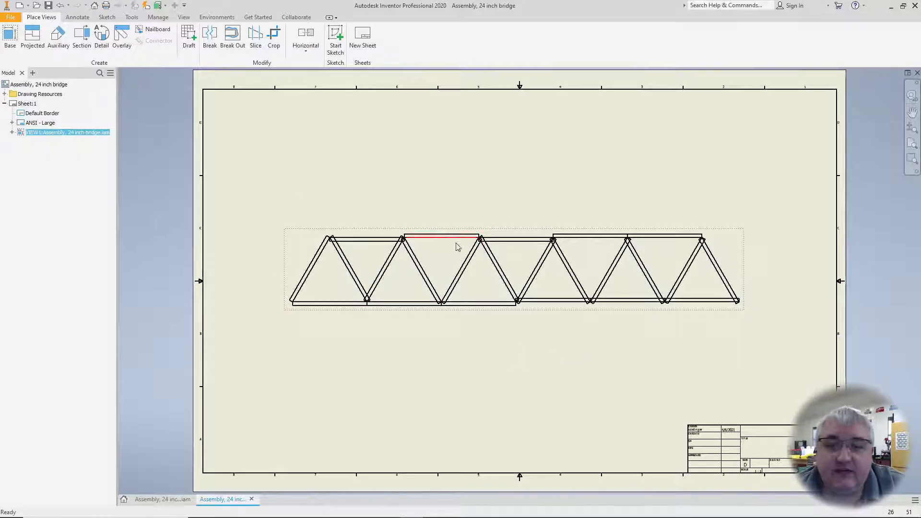
Save the drawing as "Assembly, 24 inch bridge" in the Engineering Lab folder, replacing the existing file
left_click(49, 6)
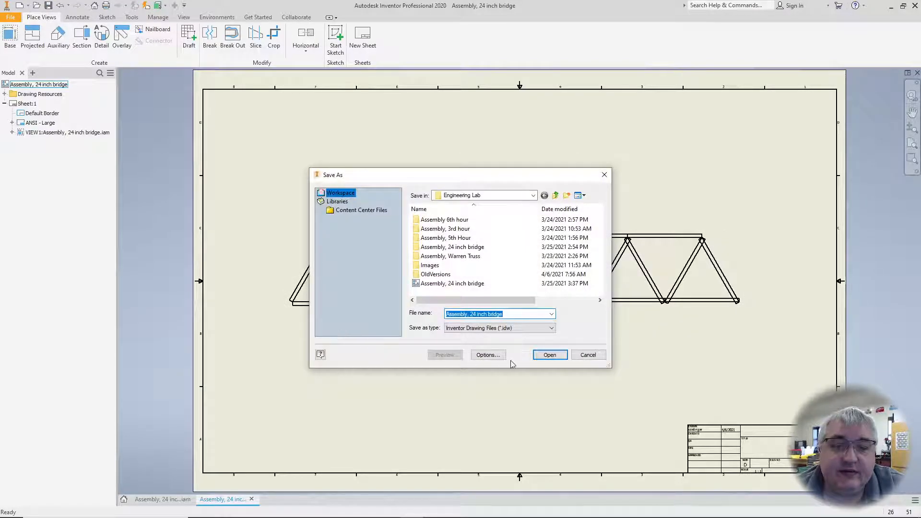
left_click(550, 355)
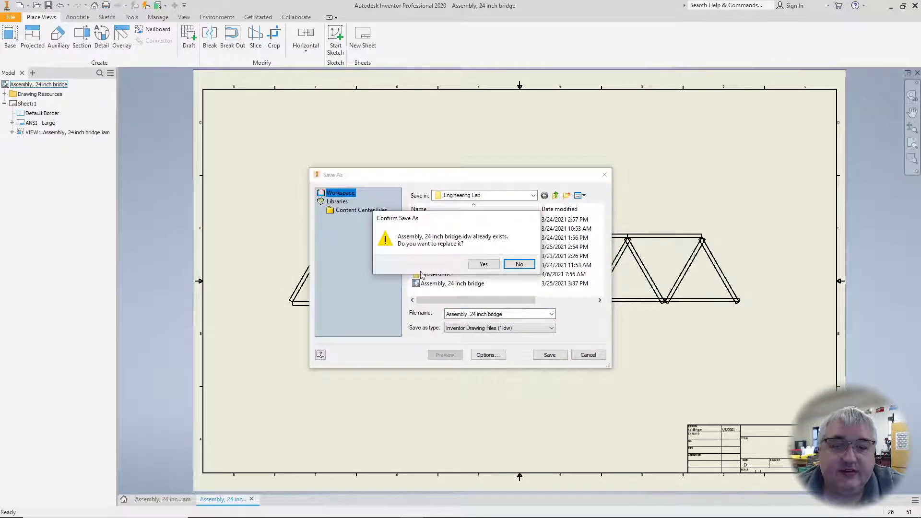
left_click(483, 265)
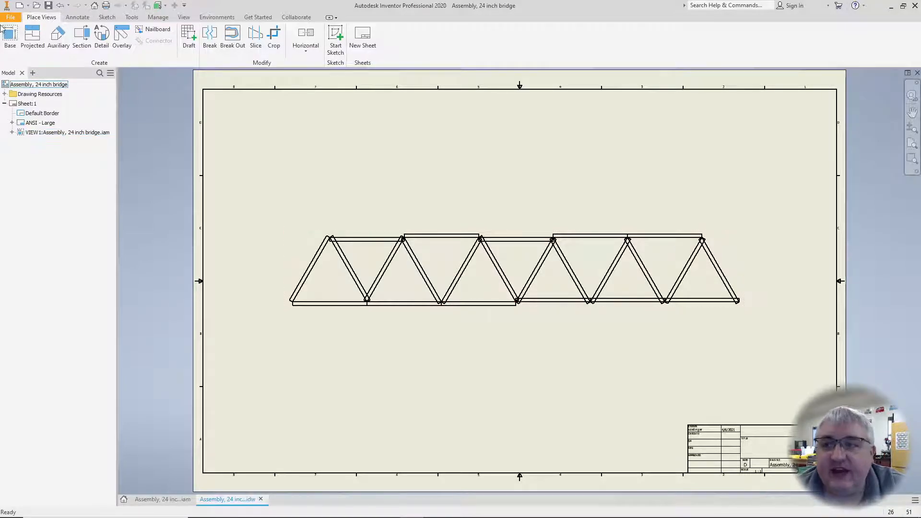
Export the drawing as a PDF named "Assembly, 24 inch bridge" to the Downloads folder
left_click(11, 16)
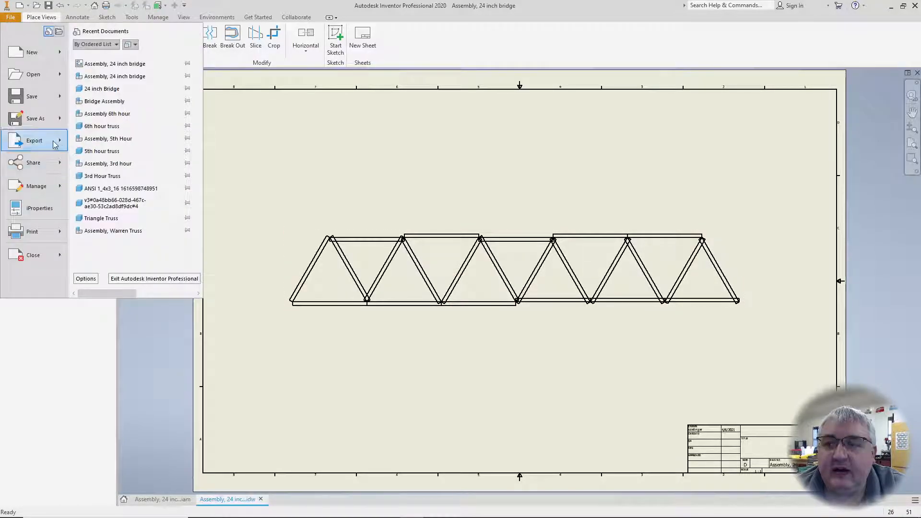
mouse_move(53, 141)
left_click(129, 115)
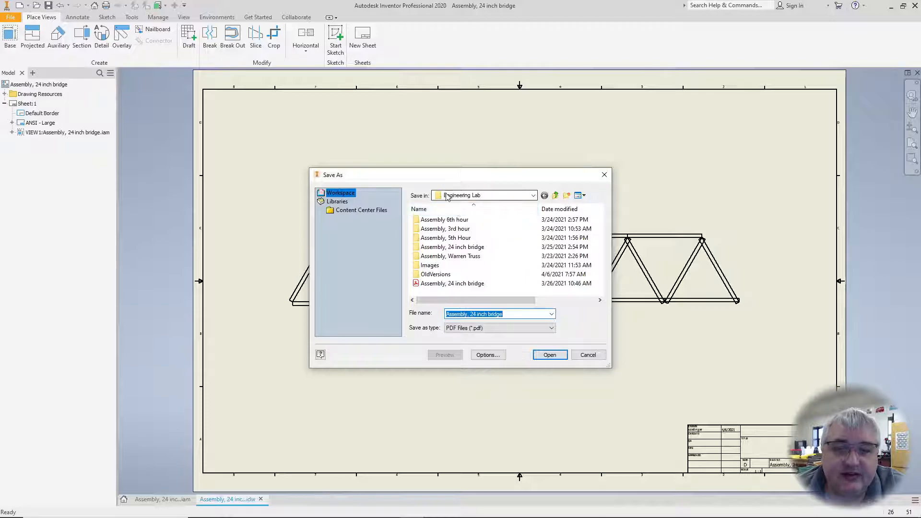
left_click(534, 196)
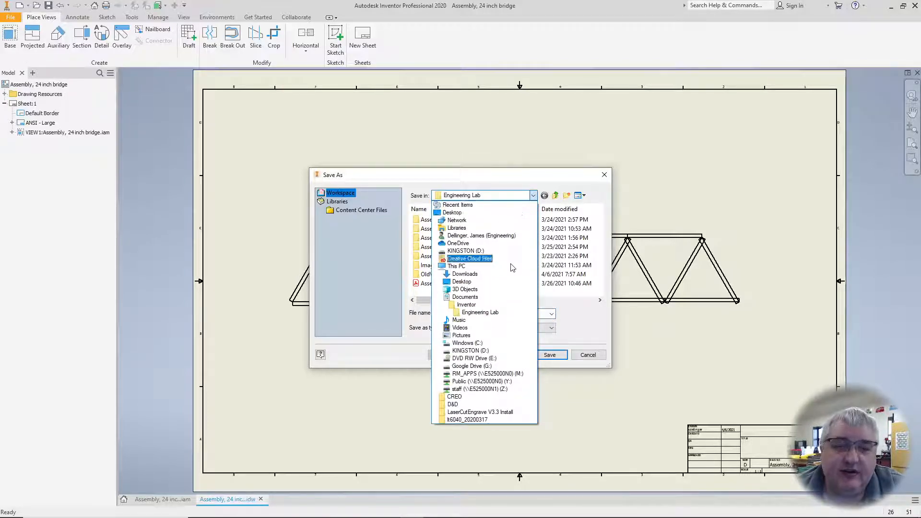
left_click(486, 275)
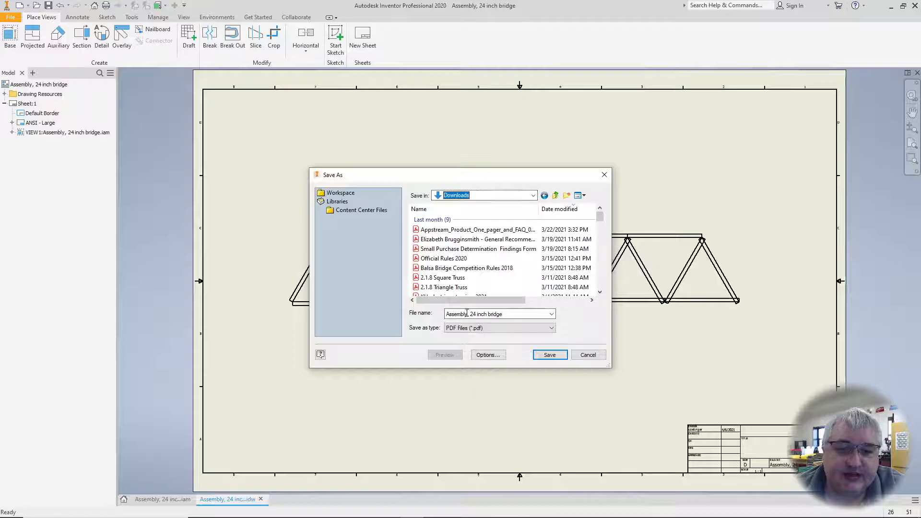
left_click(549, 356)
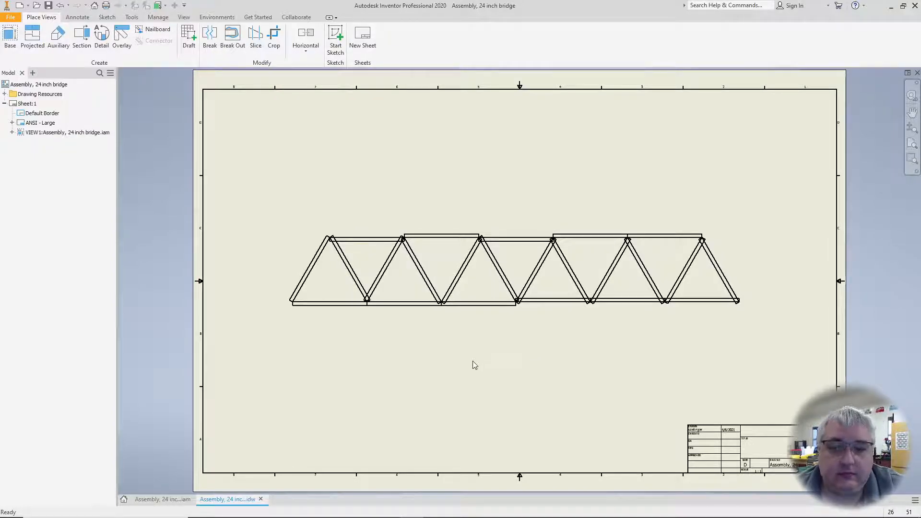
Switch to File Explorer and check the Downloads folder for the exported bridge PDF
mouse_move(537, 502)
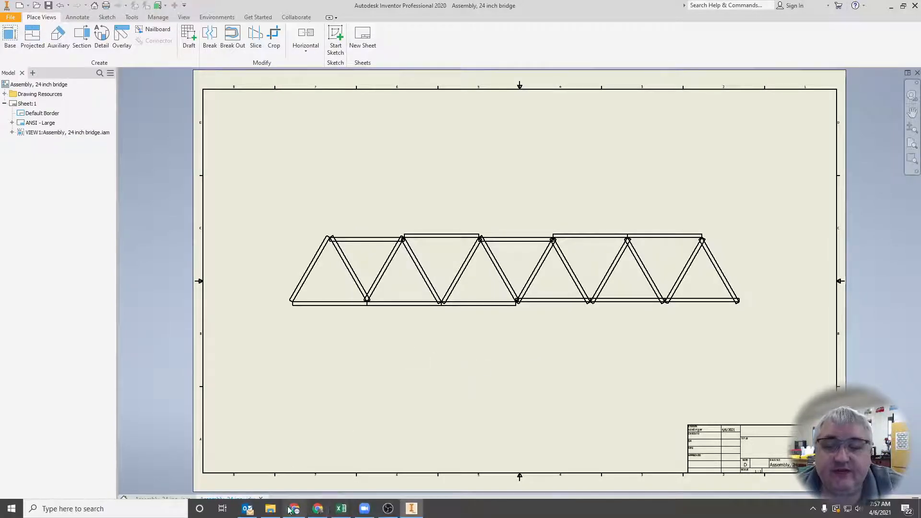
left_click_drag(920, 82, 428, 50)
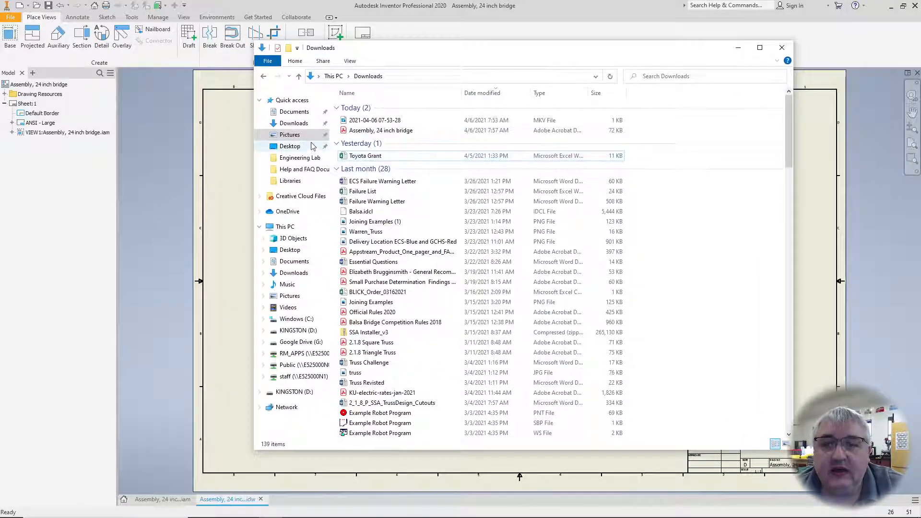
left_click(297, 125)
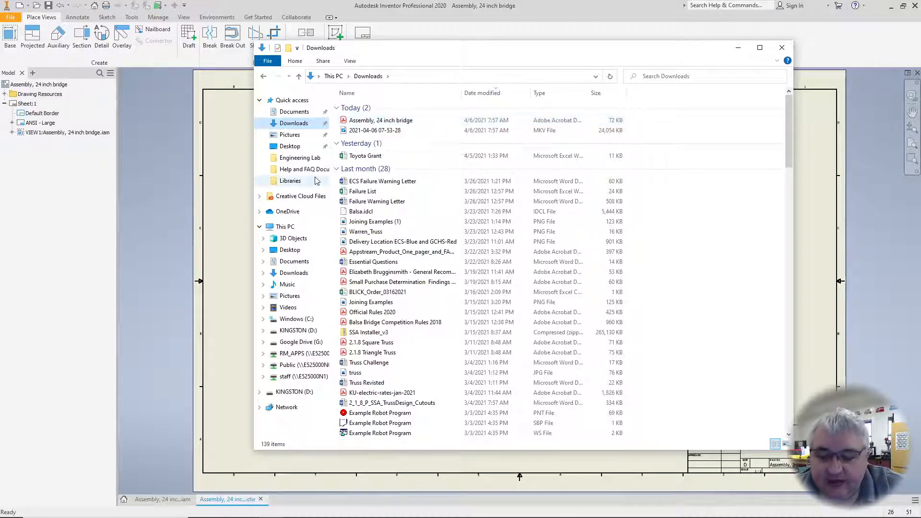
Start Acrobat Reader DC and open the "Assembly, 24 inch bridge" PDF from the Downloads folder
left_click(11, 509)
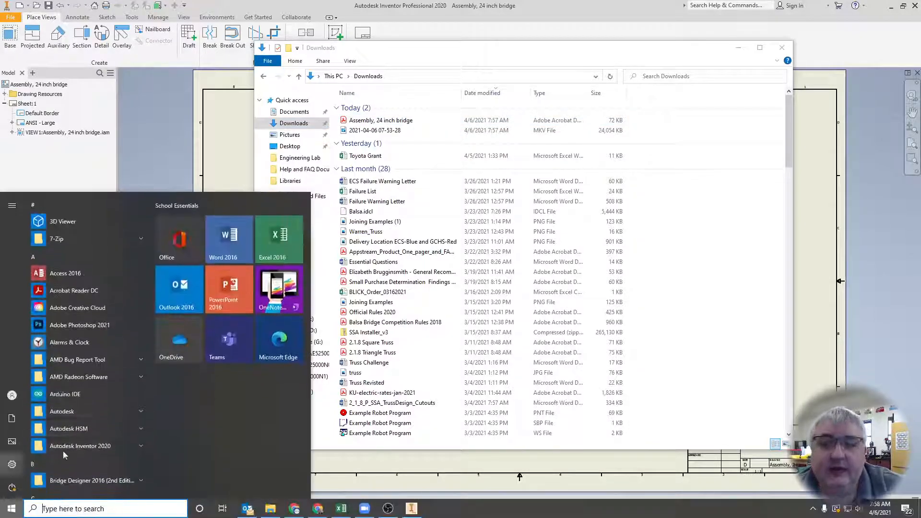
left_click(95, 292)
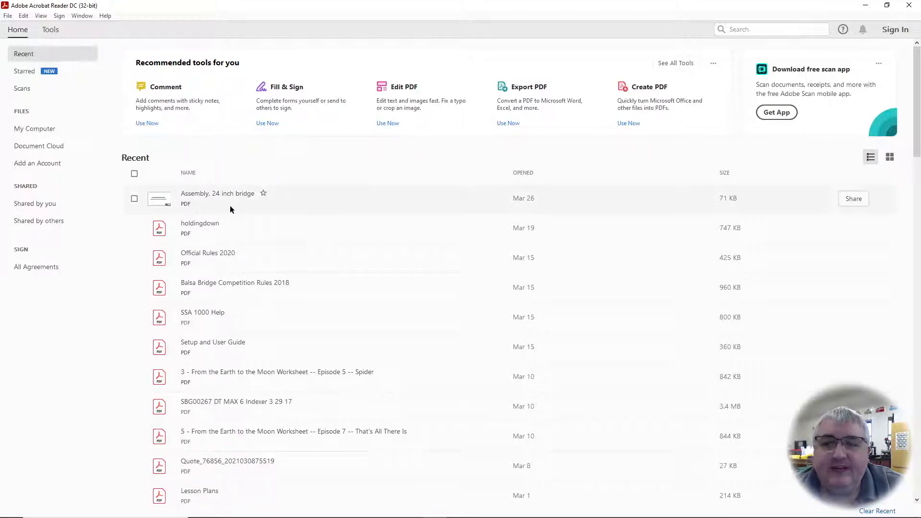
left_click(8, 15)
left_click(30, 32)
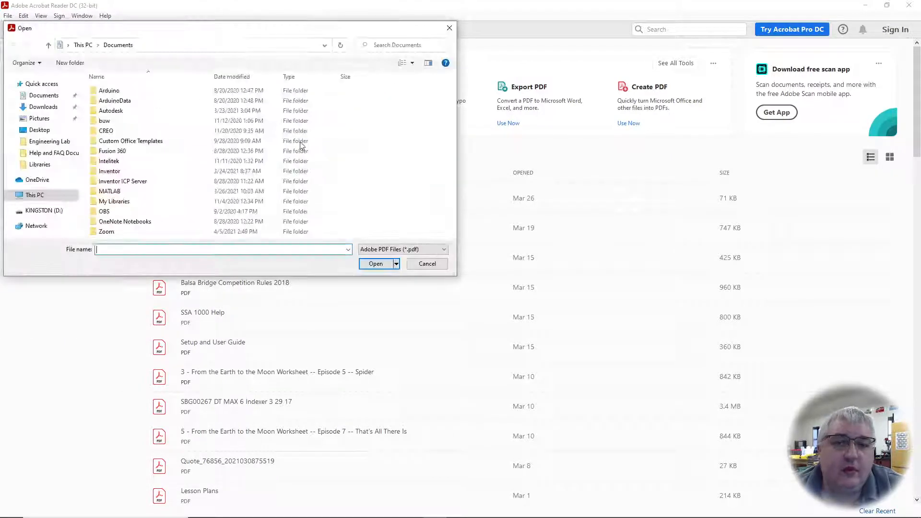
left_click(53, 108)
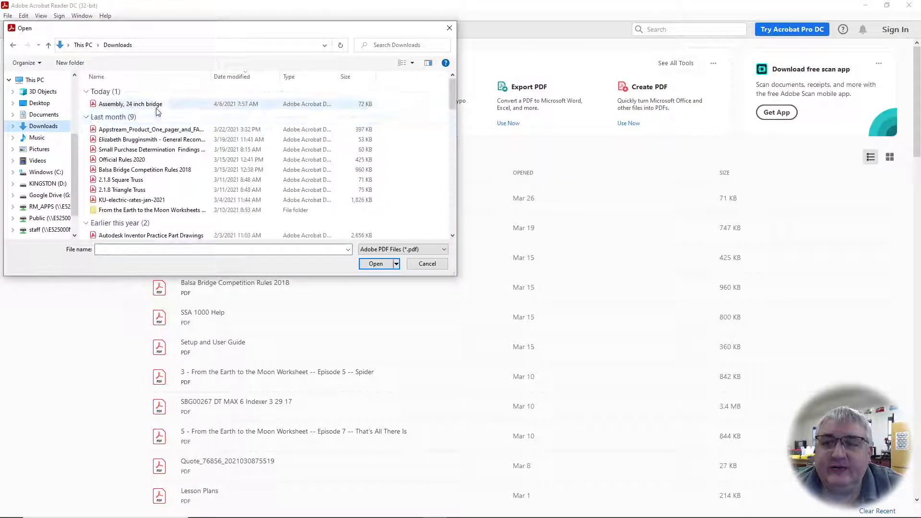
left_click(156, 104)
left_click(376, 263)
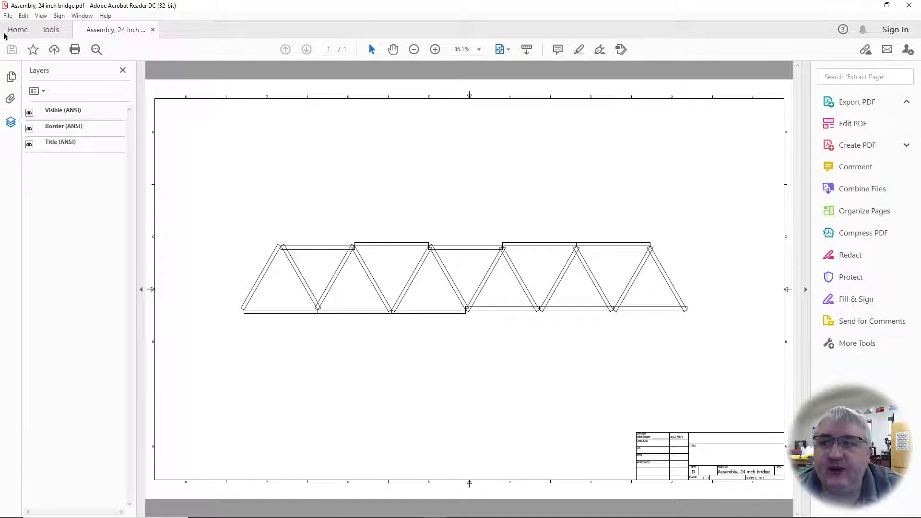
left_click(9, 16)
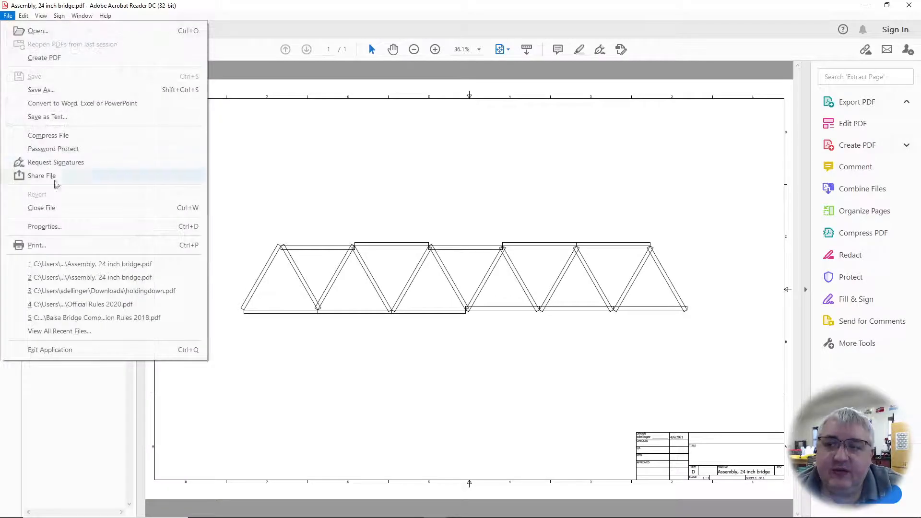
left_click(52, 247)
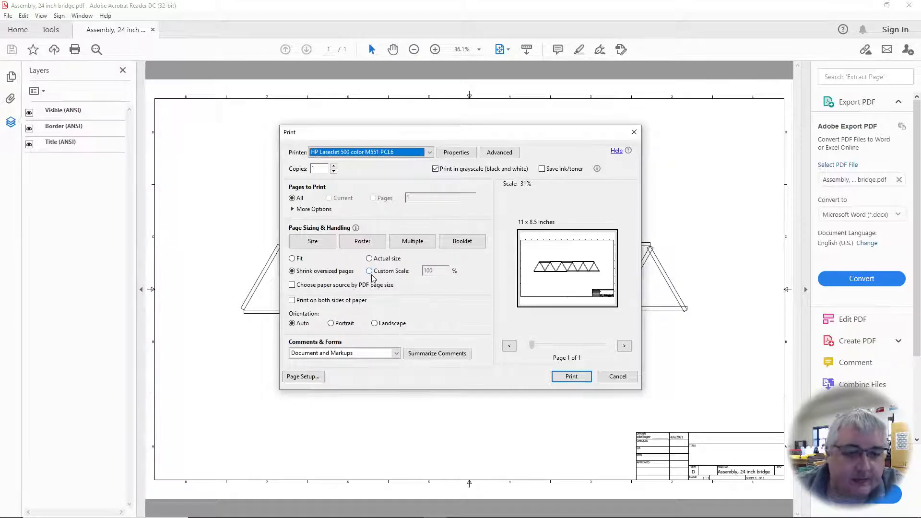
left_click(622, 378)
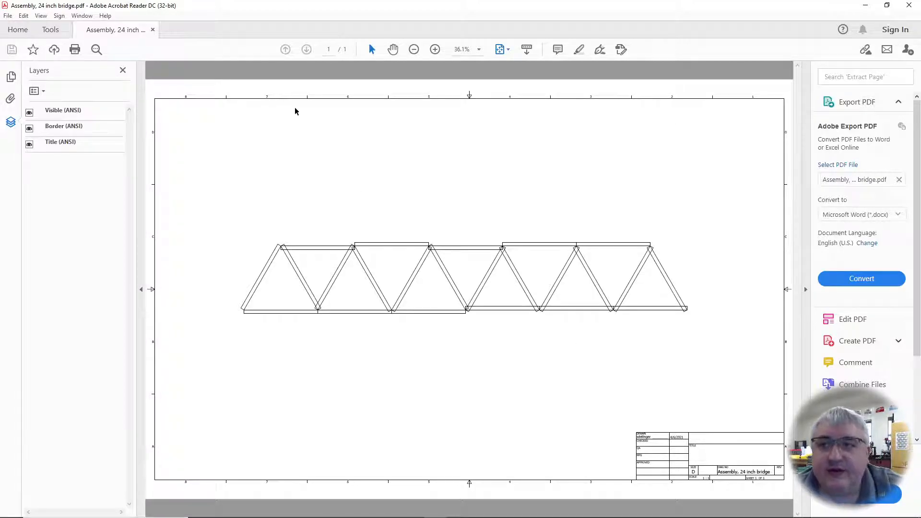
Prepare the bridge PDF for printing on the HP LaserJet 500 color M551 with poster page sizing
left_click(8, 16)
left_click(76, 247)
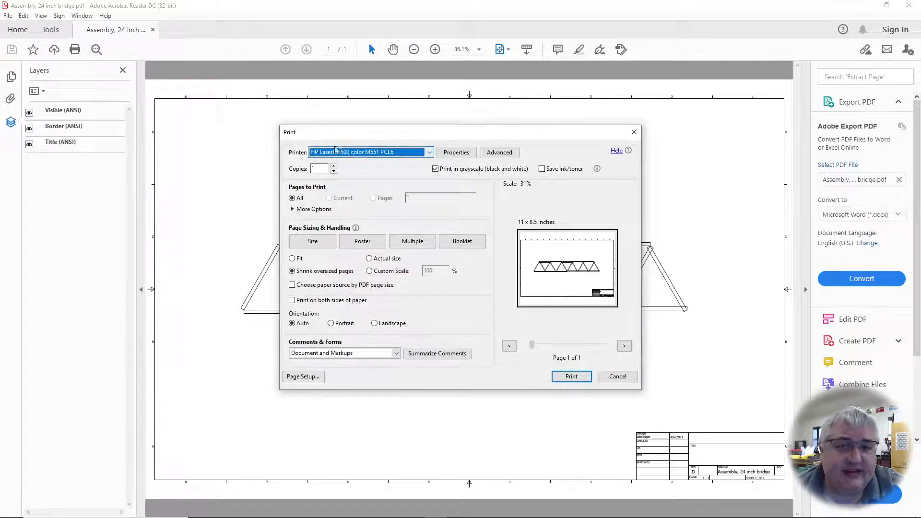
left_click(429, 153)
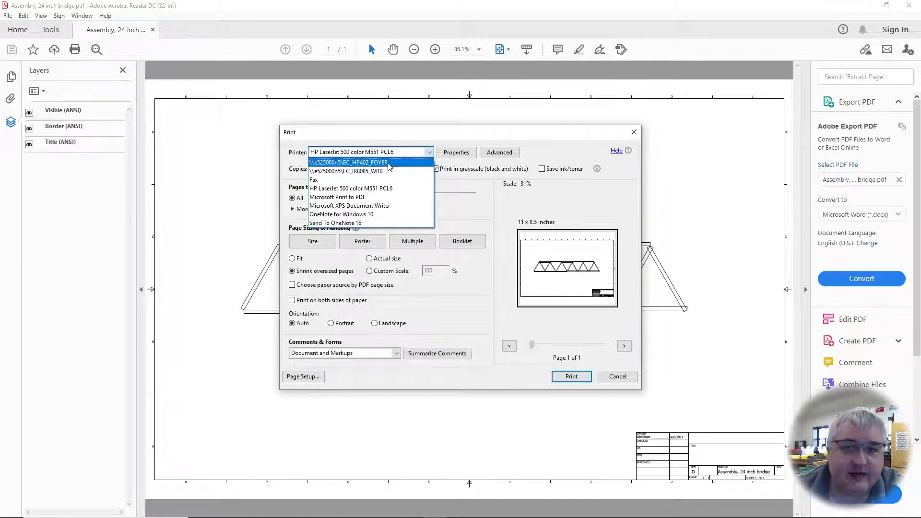
left_click(393, 136)
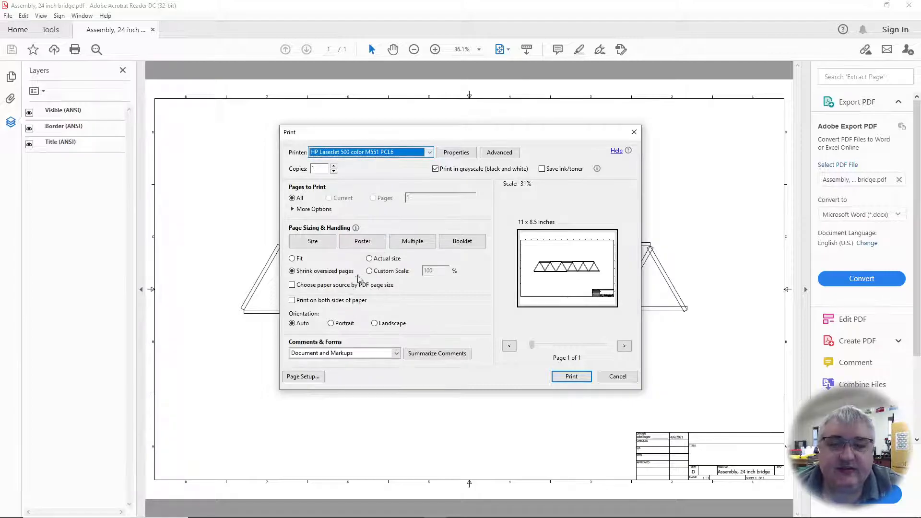
left_click(364, 242)
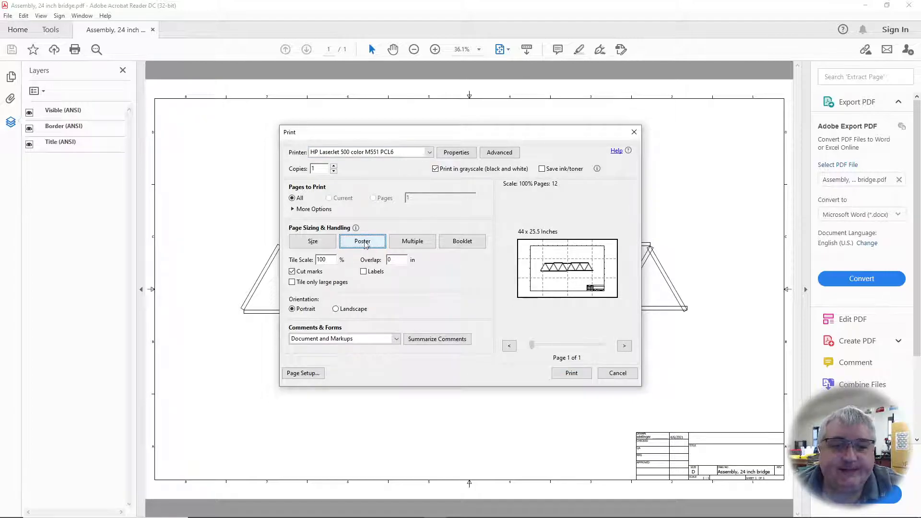